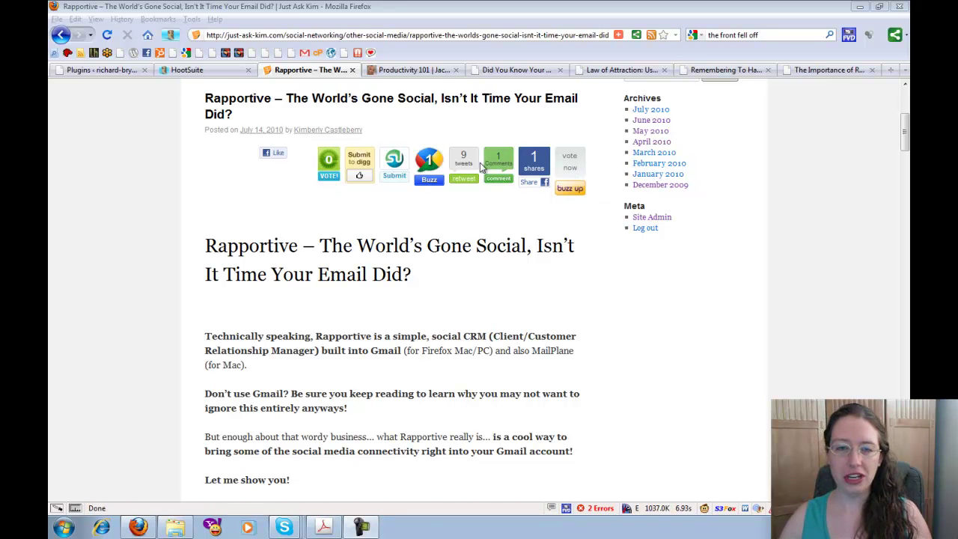
# Examine the social sharing buttons on the Productivity 101 post and on the human emotions GPS post
pyautogui.click(428, 72)
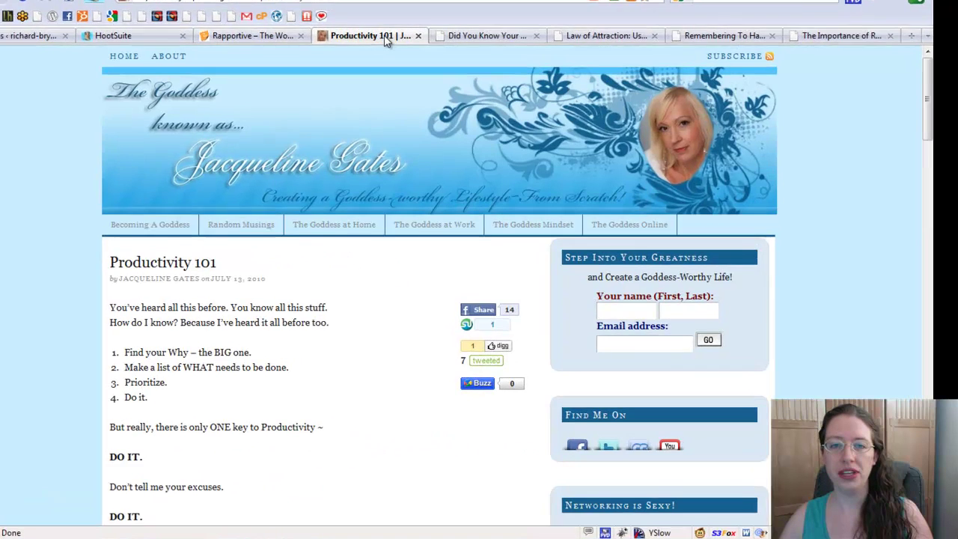
pyautogui.scroll(-3, 359, 72)
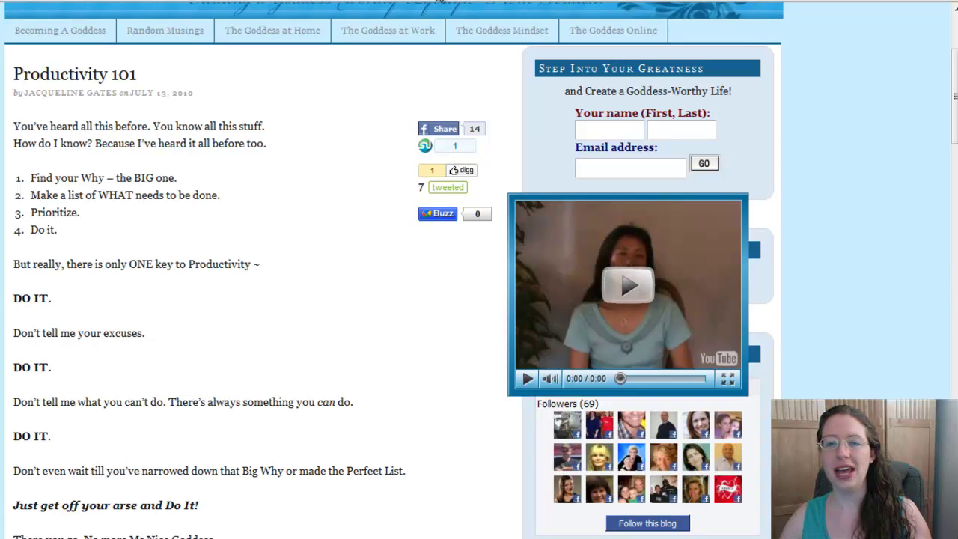
pyautogui.click(440, 1)
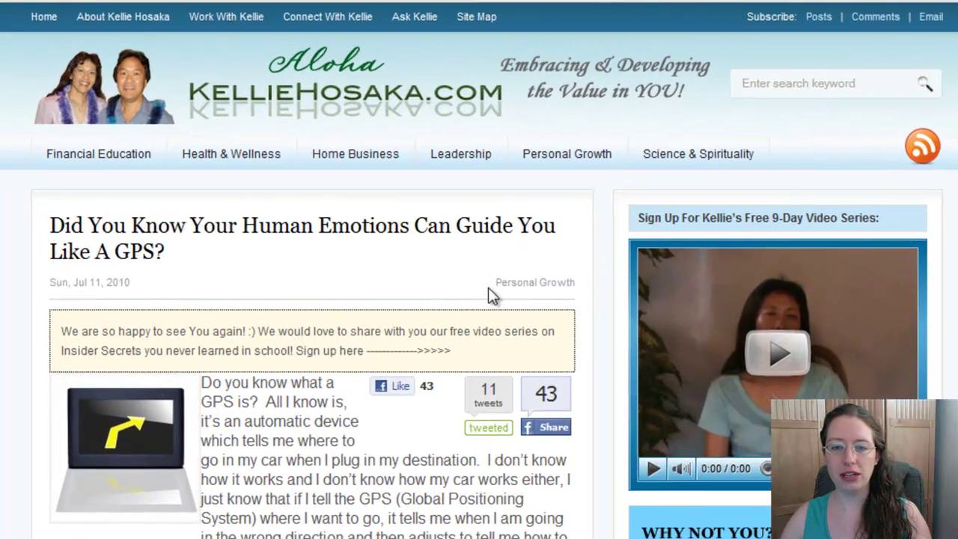
pyautogui.scroll(-3, 488, 292)
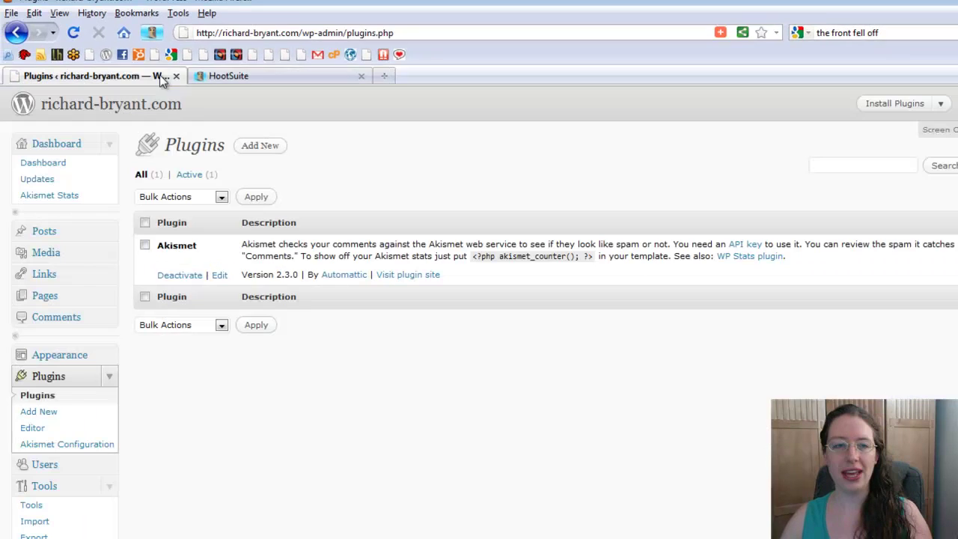
# Close the HootSuite page and search the WordPress plugin installer for "digg digg"
pyautogui.click(361, 76)
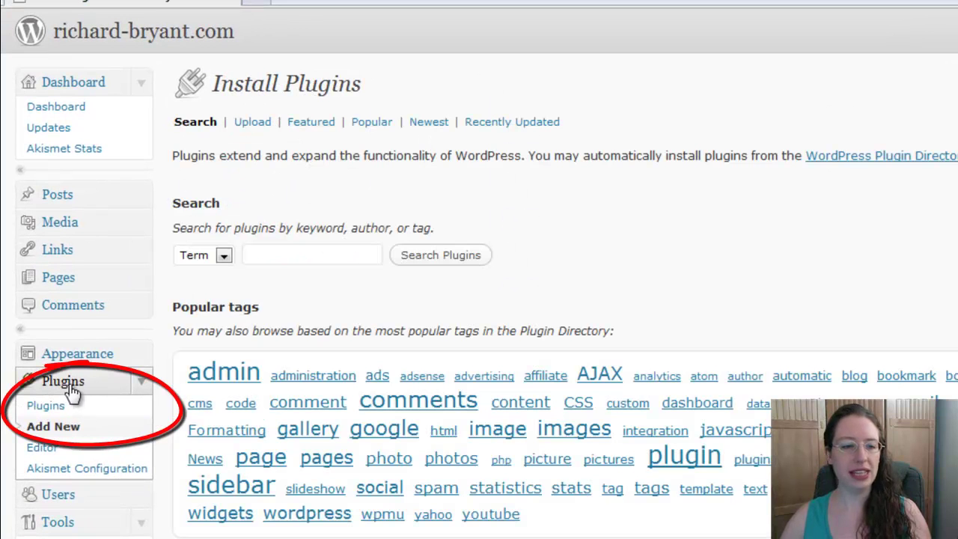
pyautogui.click(322, 253)
pyautogui.write('d')
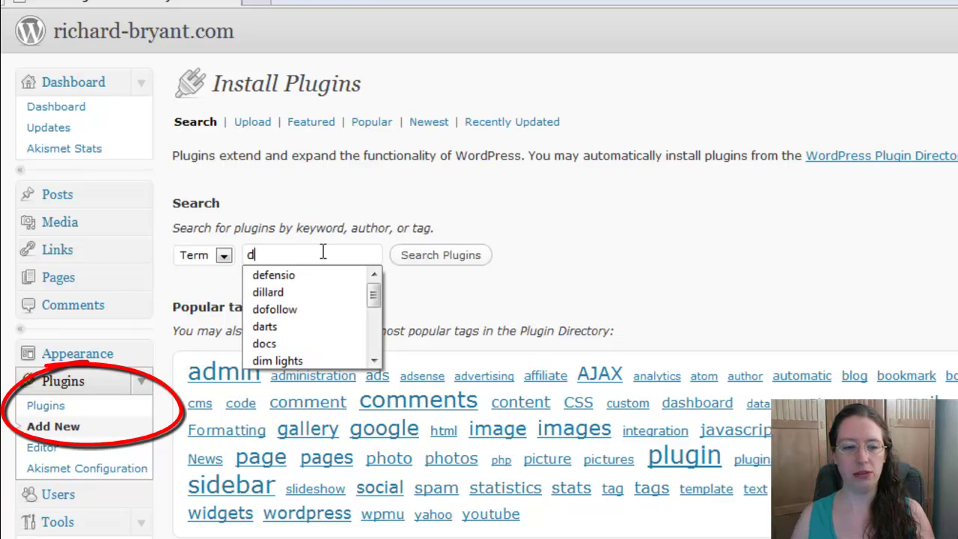
pyautogui.write('igg digg')
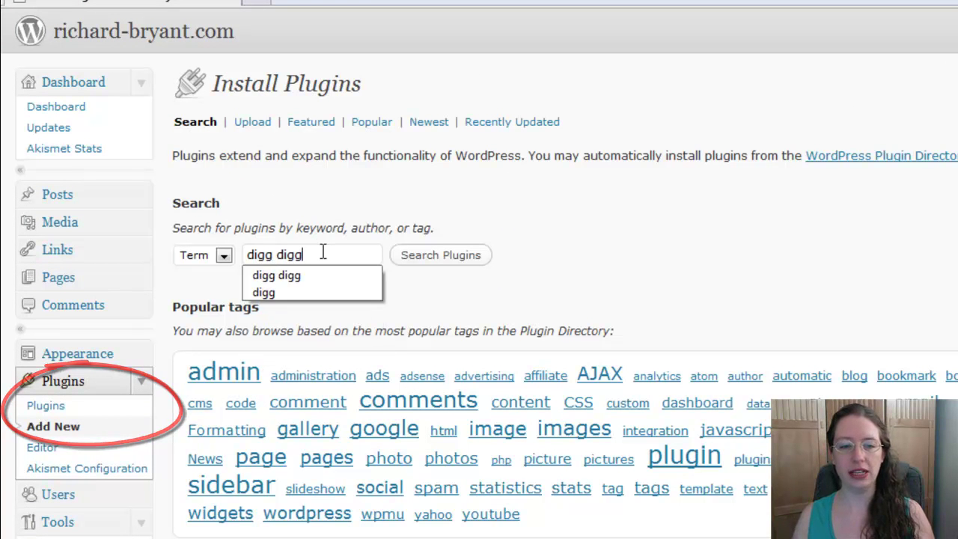
pyautogui.click(449, 256)
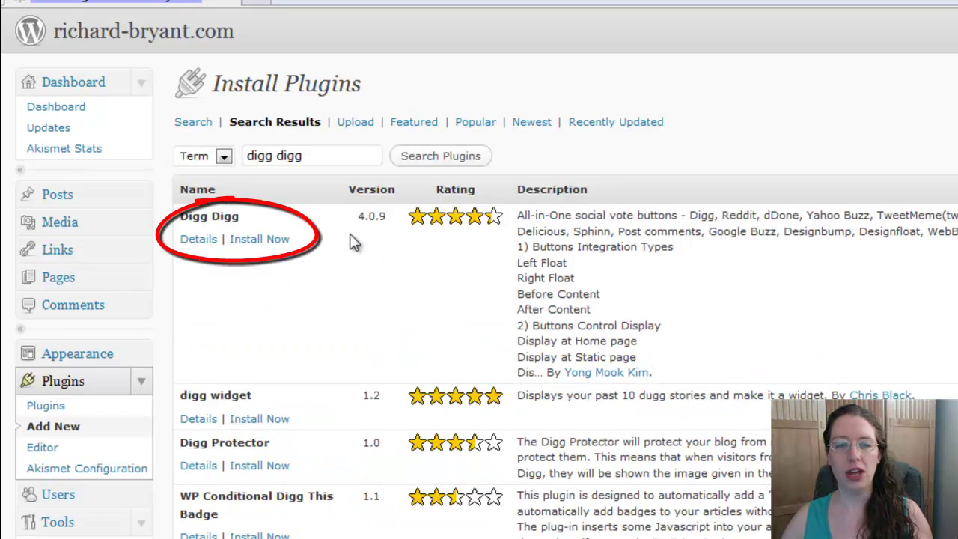
# Install the Digg Digg plugin from the search results and activate it
pyautogui.click(262, 240)
pyautogui.click(642, 322)
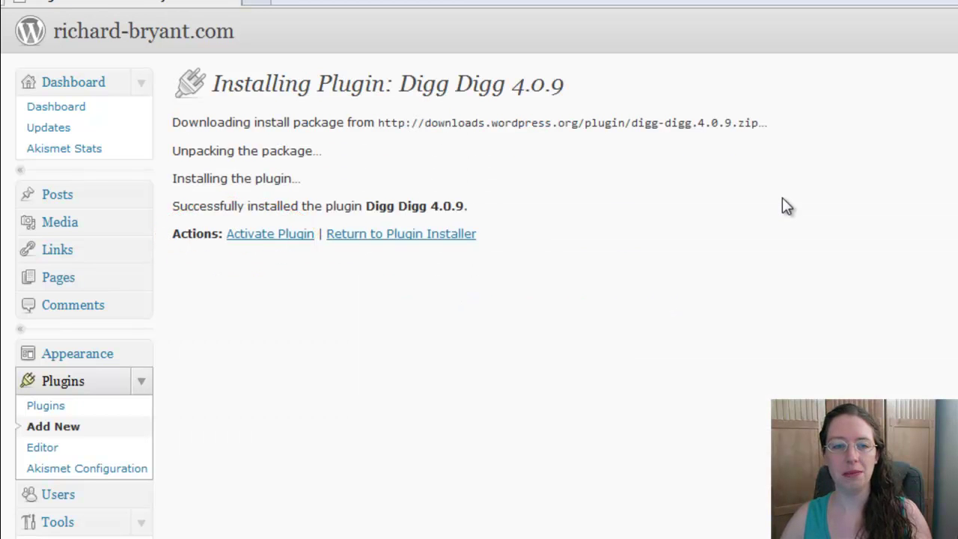
pyautogui.click(260, 236)
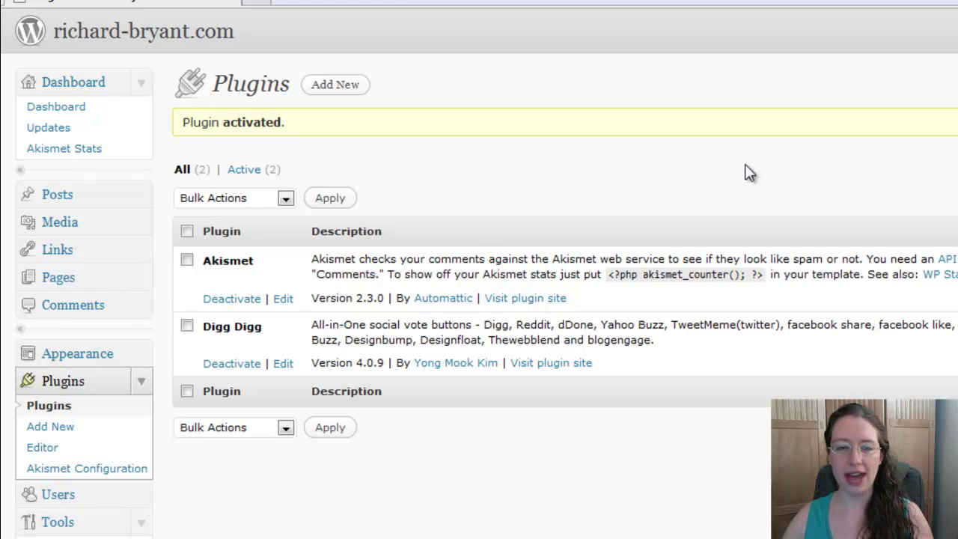
# Open the Digg Digg plugin's settings page
pyautogui.scroll(-5, 749, 172)
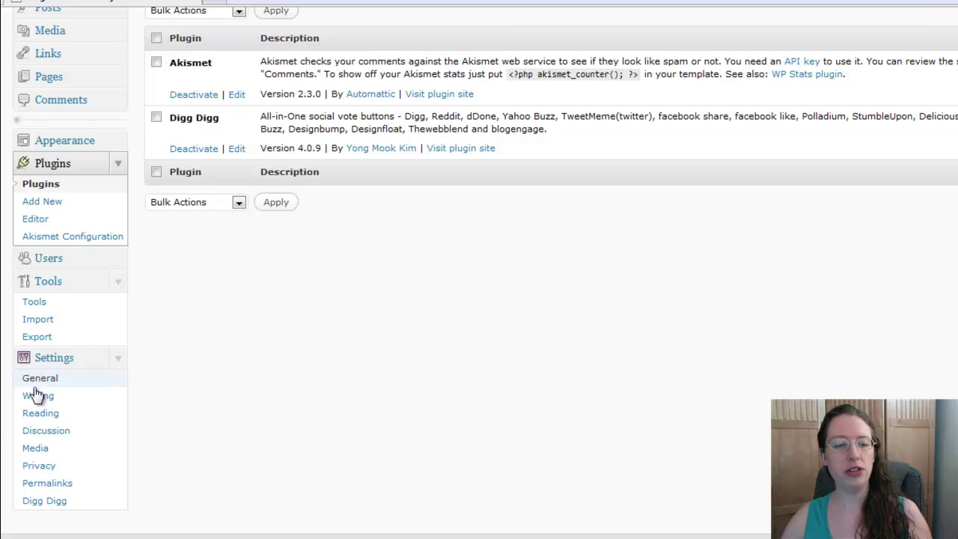
pyautogui.scroll(3, 120, 359)
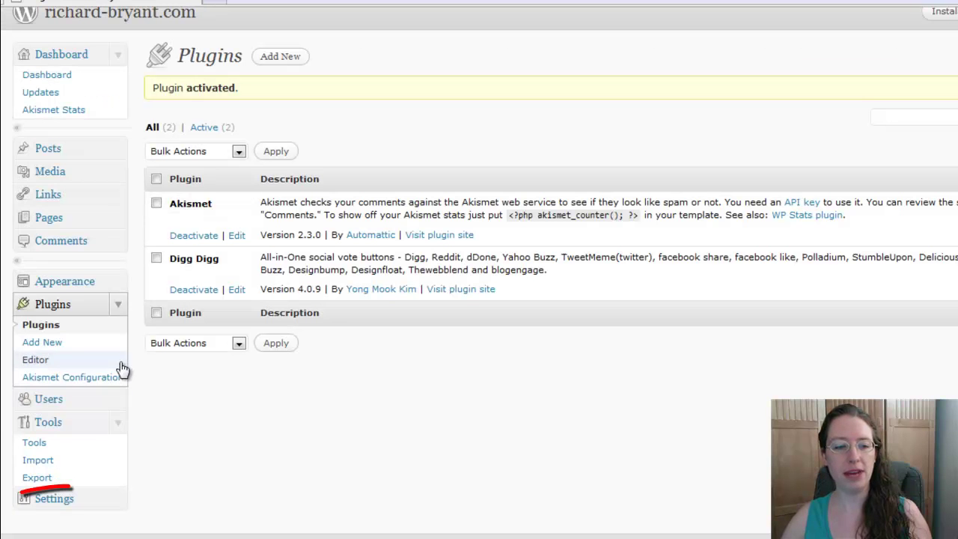
pyautogui.click(119, 500)
pyautogui.scroll(-3, 120, 509)
pyautogui.click(52, 503)
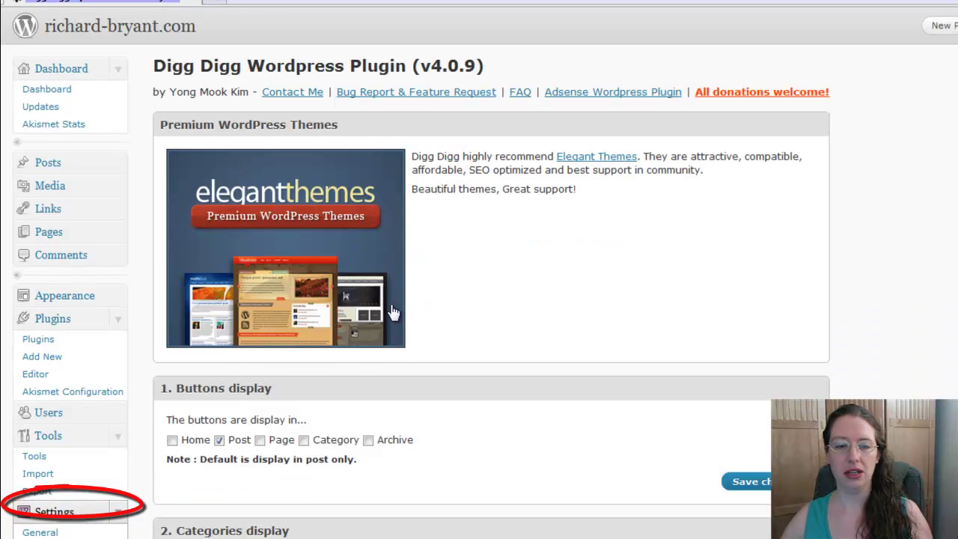
# Review the Digg Digg settings for where the buttons are displayed and in which categories
pyautogui.scroll(-6, 393, 313)
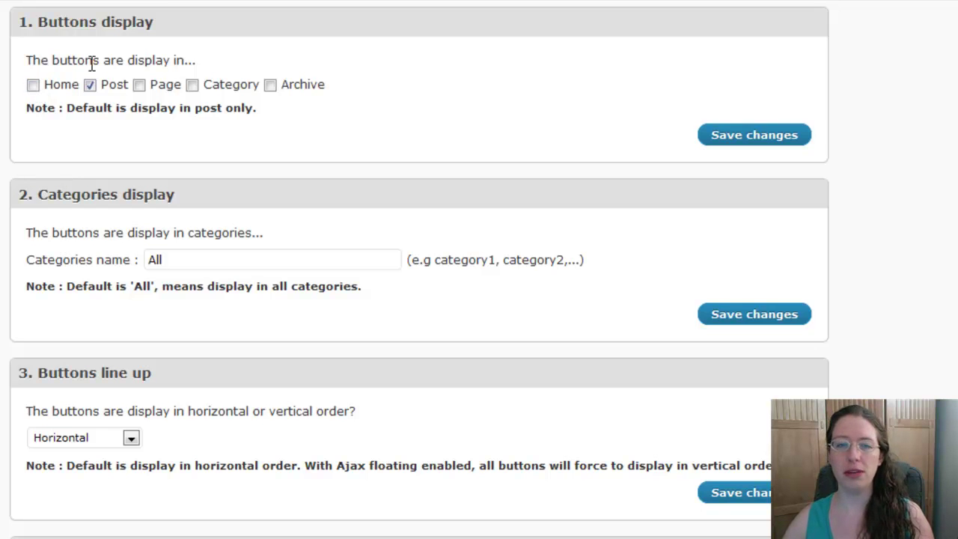
pyautogui.scroll(-1, 208, 159)
pyautogui.scroll(1, 161, 165)
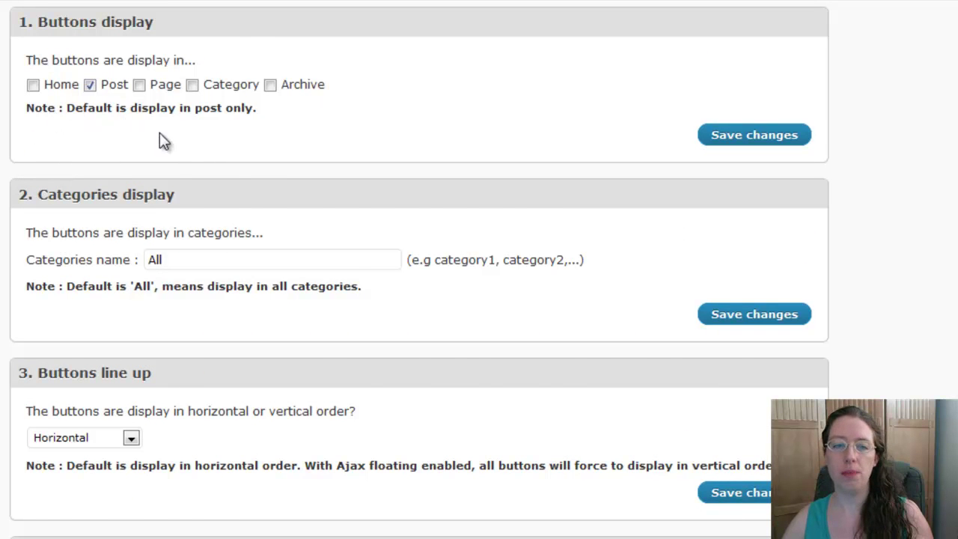
pyautogui.scroll(-1, 180, 154)
pyautogui.scroll(-1, 154, 150)
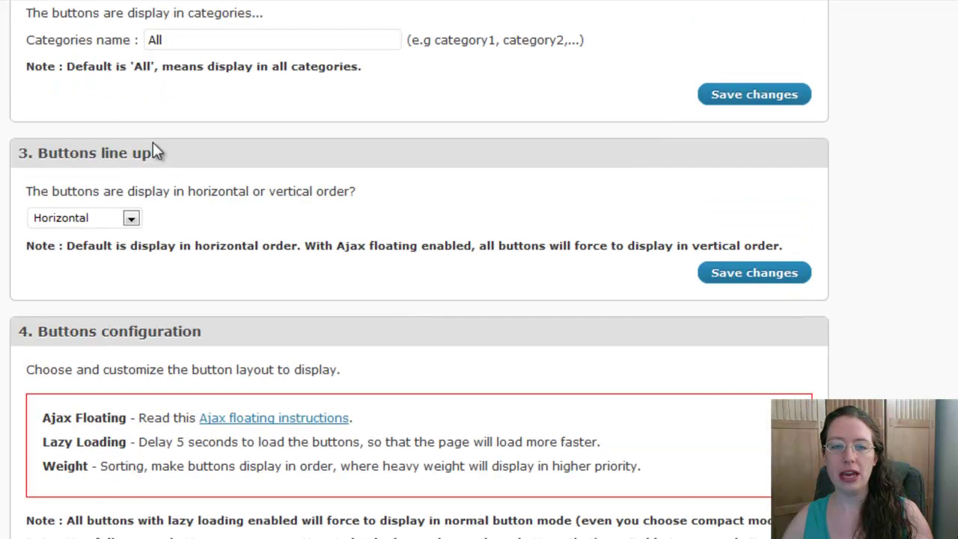
pyautogui.scroll(1, 156, 145)
pyautogui.scroll(-2, 183, 139)
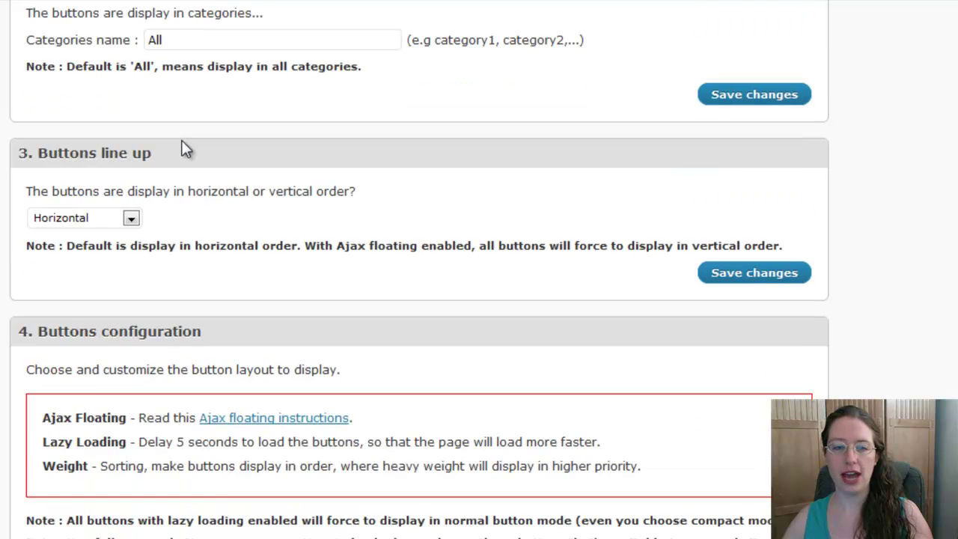
# Switch the buttons line-up order to Vertical and back to Horizontal
pyautogui.click(113, 109)
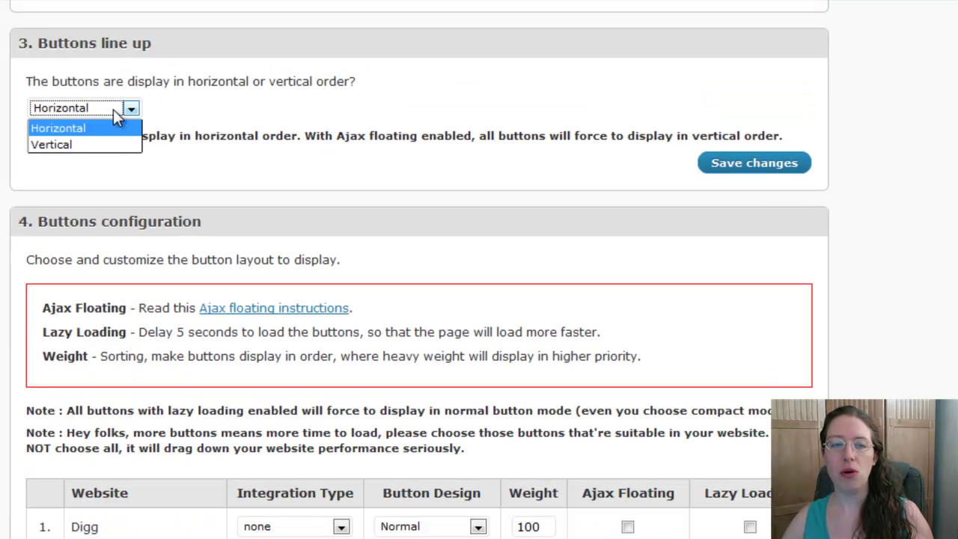
pyautogui.click(116, 147)
pyautogui.click(116, 117)
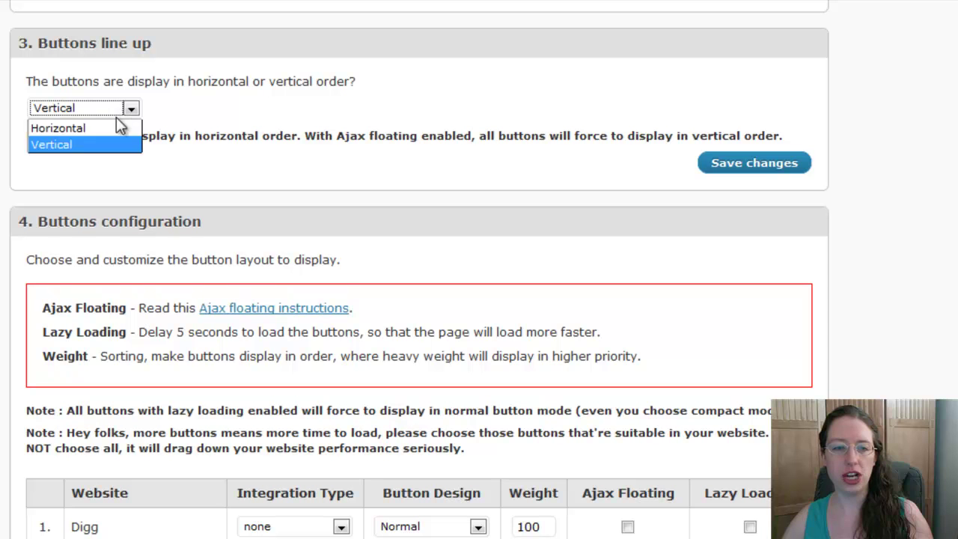
pyautogui.click(113, 131)
pyautogui.click(240, 119)
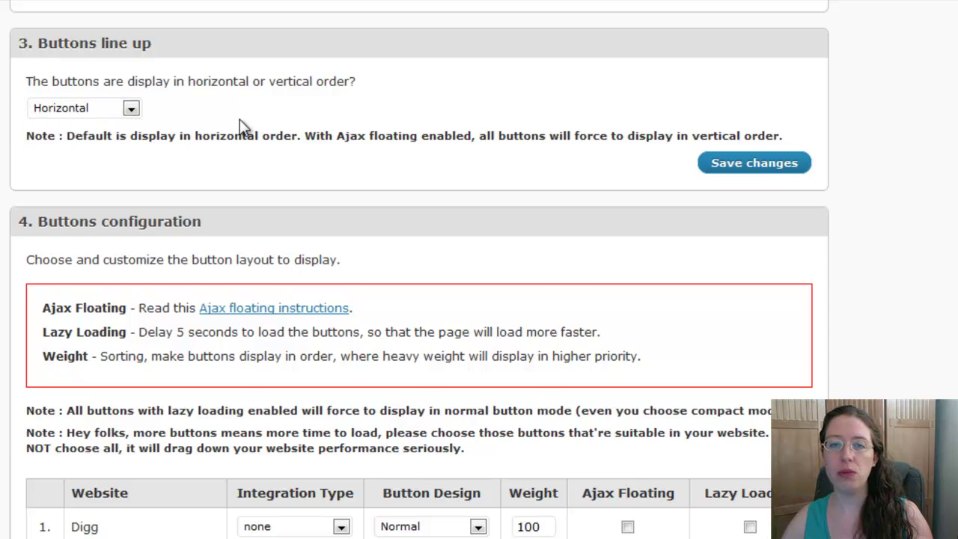
# Look through the buttons configuration notes and the table of supported websites down to the TweetMeme configuration
pyautogui.scroll(-1, 240, 119)
pyautogui.scroll(-1, 240, 119)
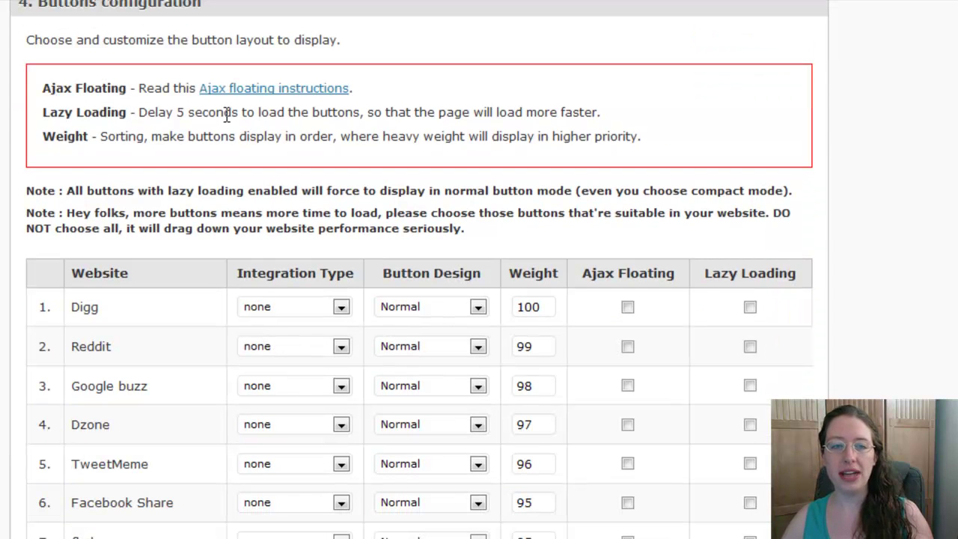
pyautogui.scroll(-4, 213, 135)
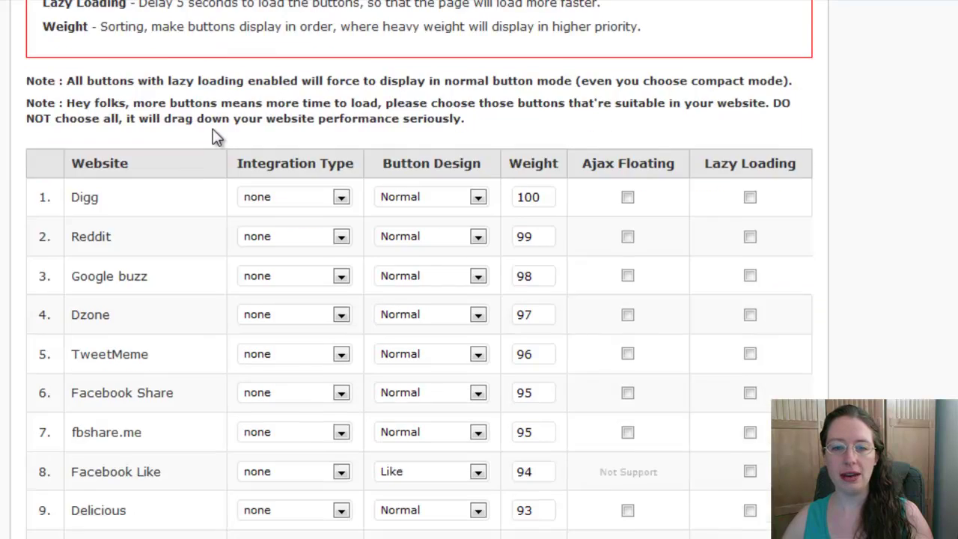
pyautogui.scroll(2, 213, 132)
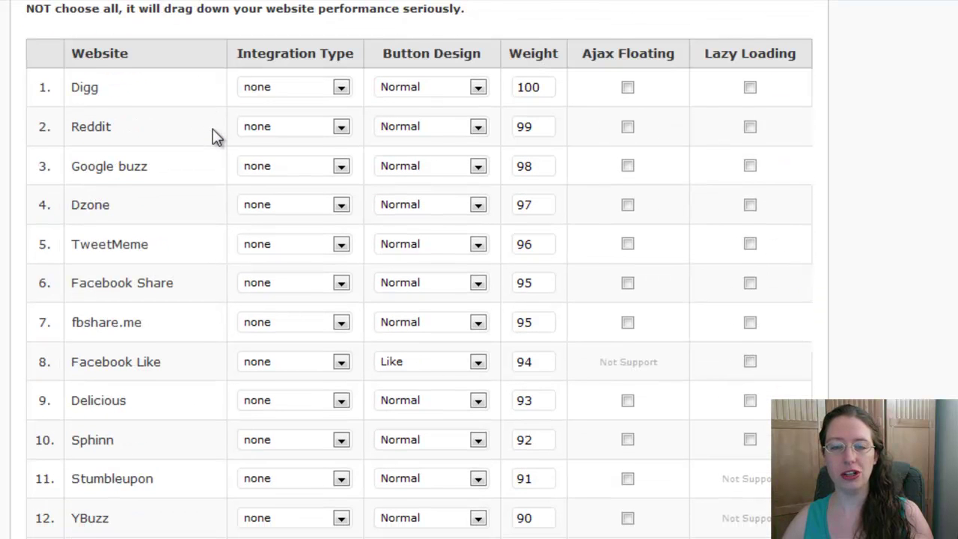
pyautogui.scroll(1, 212, 128)
pyautogui.scroll(-2, 212, 128)
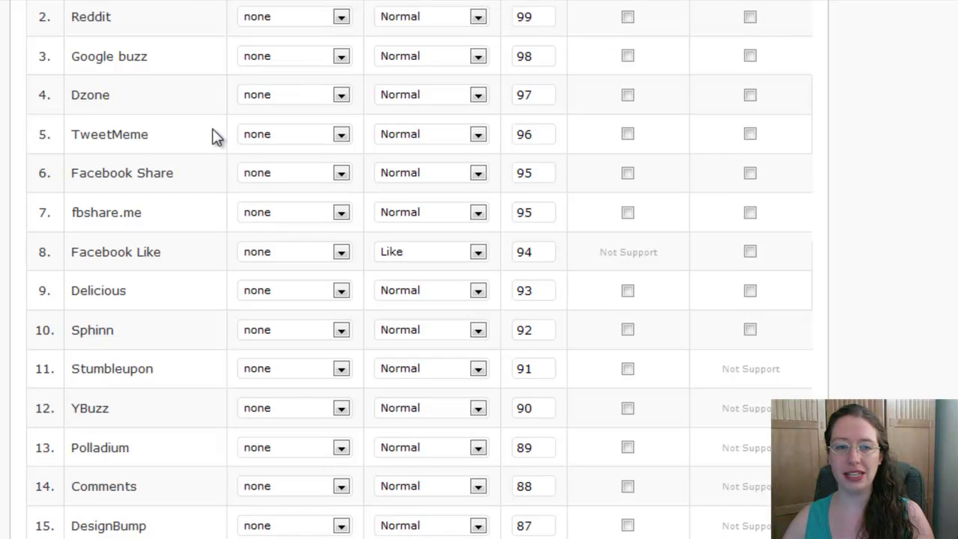
pyautogui.scroll(-3, 213, 135)
pyautogui.scroll(-1, 214, 136)
pyautogui.scroll(3, 213, 135)
pyautogui.scroll(-3, 213, 136)
pyautogui.scroll(-1, 213, 135)
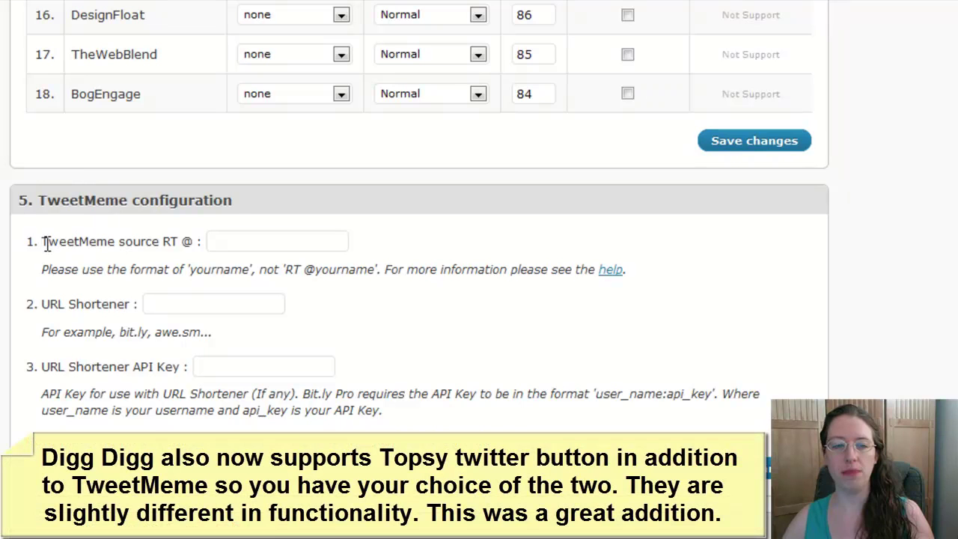
# Set the TweetMeme source RT @ name to "askkim" and save the changes
pyautogui.moveTo(43, 242); pyautogui.dragTo(183, 255)
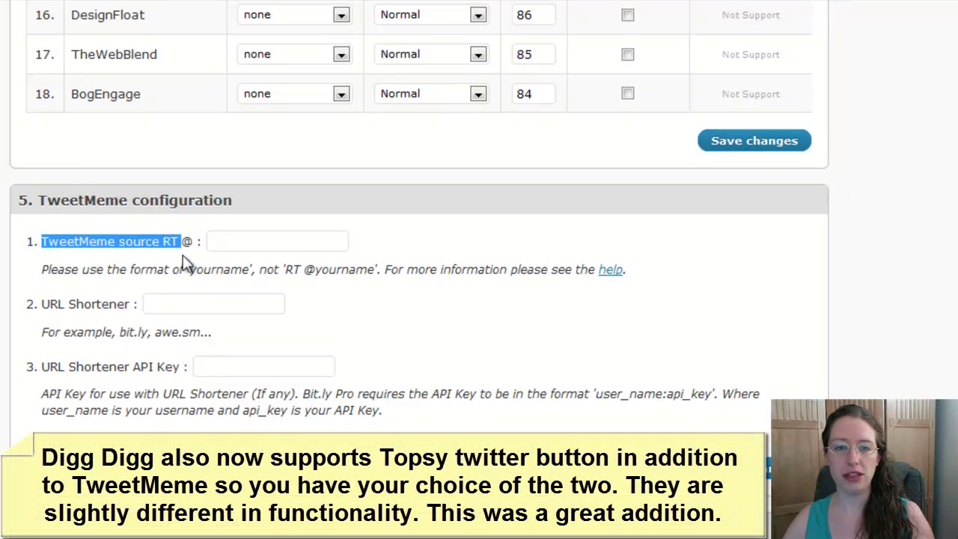
pyautogui.click(188, 242)
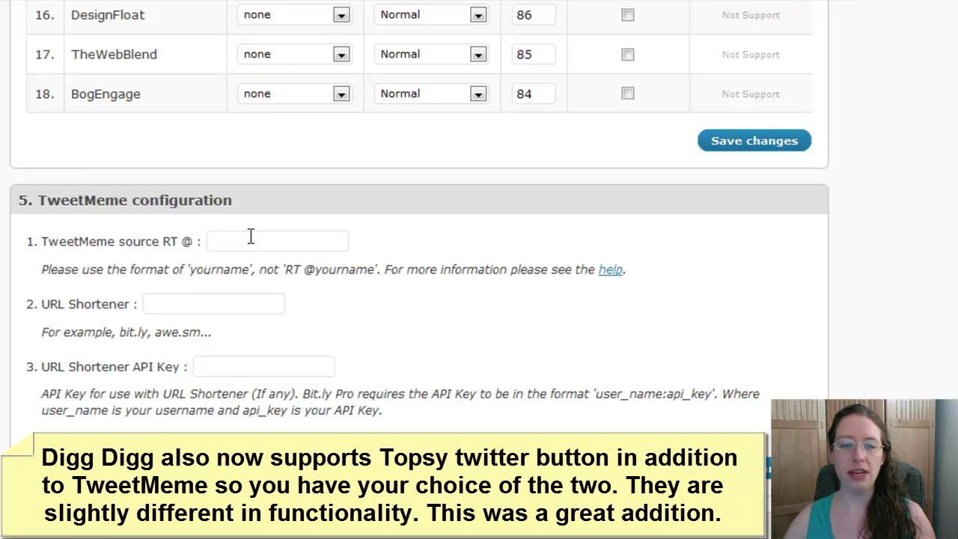
pyautogui.write('askkim')
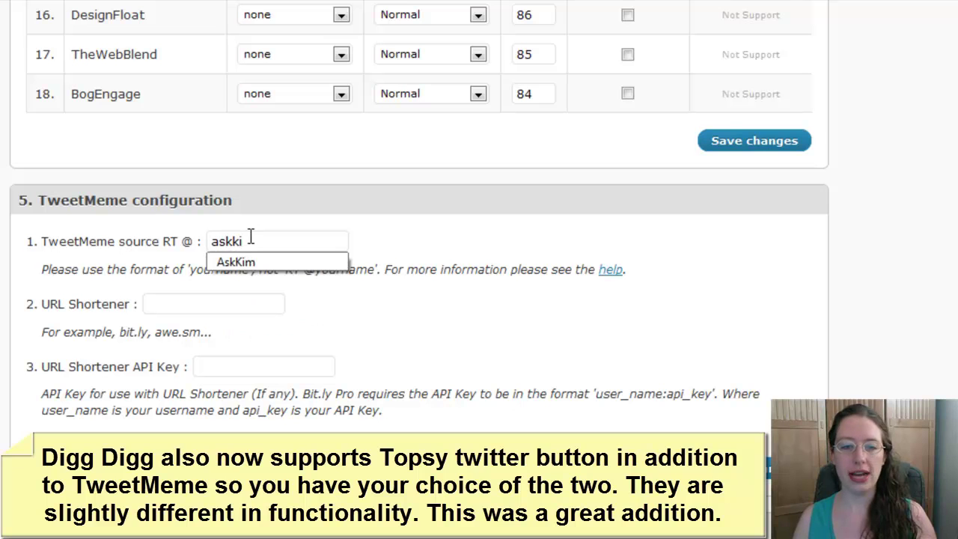
pyautogui.click(453, 256)
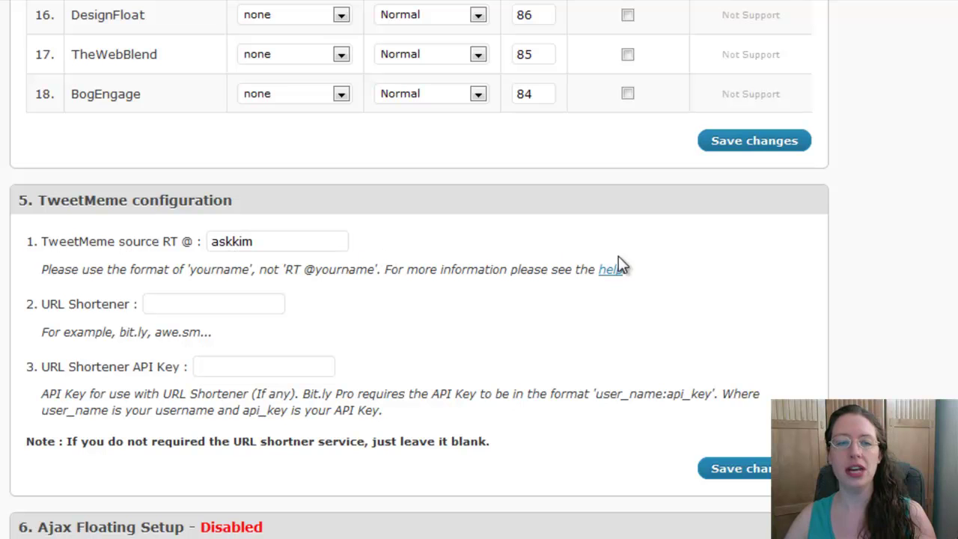
pyautogui.click(739, 470)
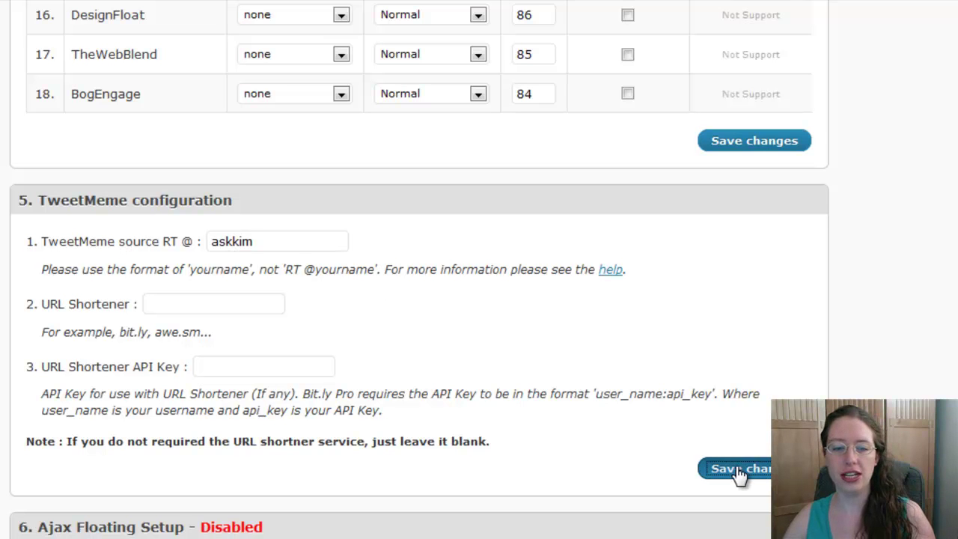
# Review the Ajax Floating Setup section and save the plugin settings from the TweetMeme configuration section
pyautogui.scroll(-3, 609, 320)
pyautogui.scroll(-6, 609, 320)
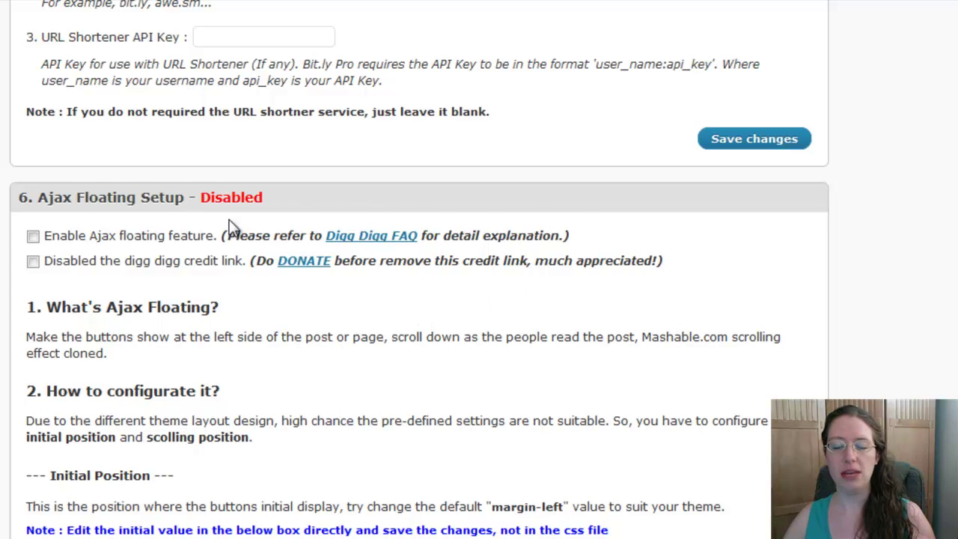
pyautogui.scroll(-7, 370, 367)
pyautogui.scroll(7, 435, 389)
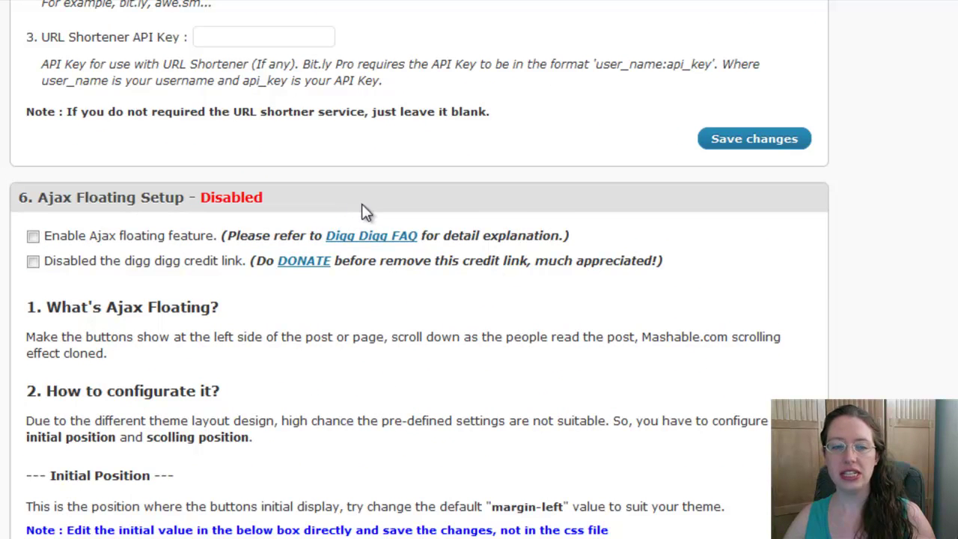
pyautogui.scroll(3, 545, 304)
pyautogui.click(765, 362)
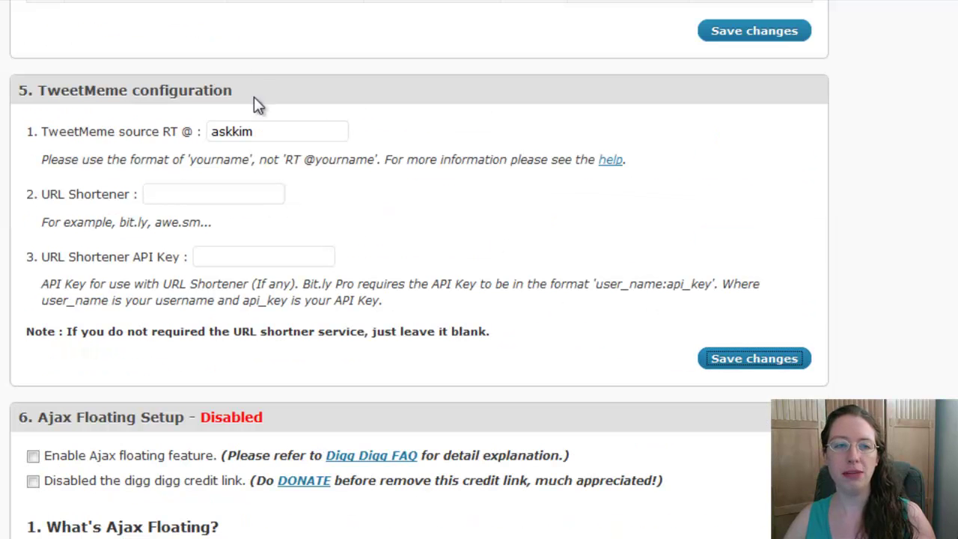
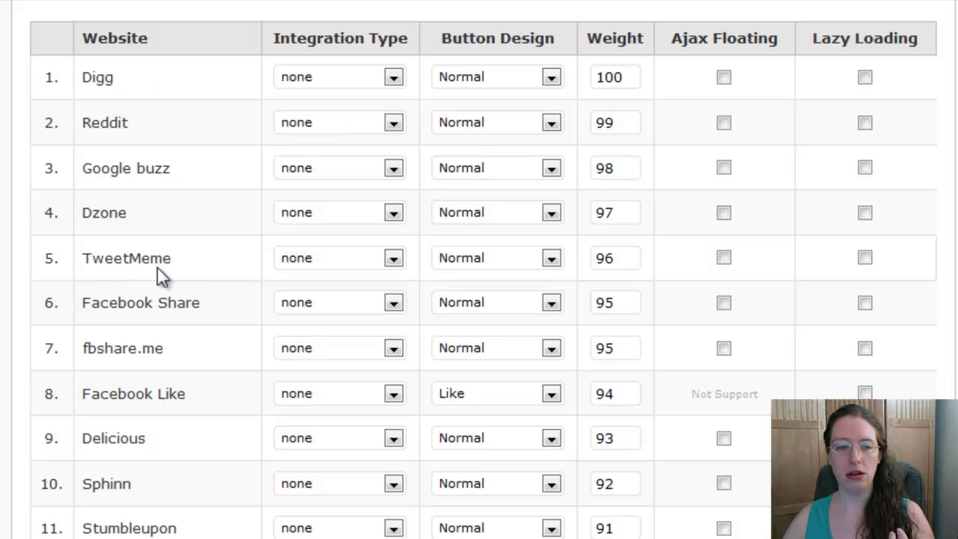
pyautogui.moveTo(83, 302); pyautogui.dragTo(214, 307)
pyautogui.click(215, 304)
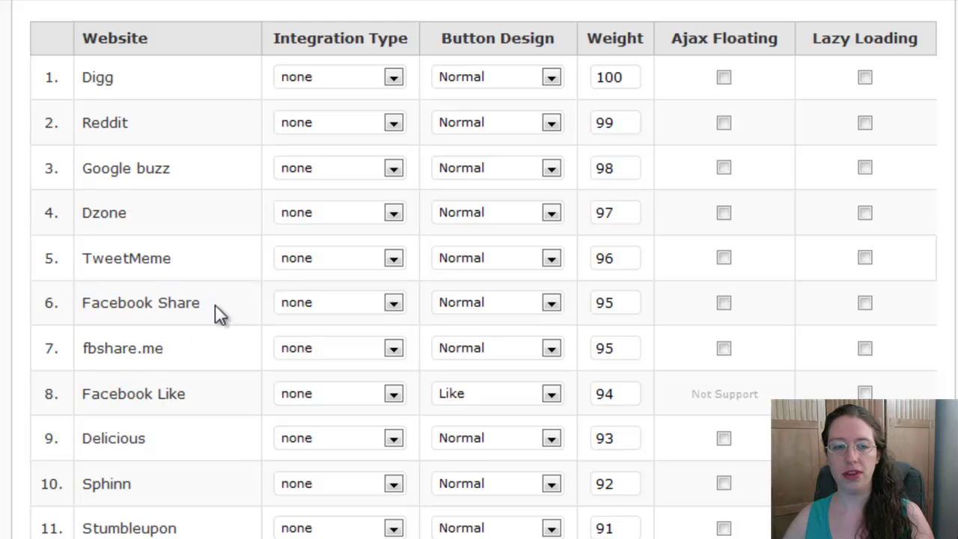
# Set the integration type of the Digg, TweetMeme and Facebook Share buttons to right_float
pyautogui.click(318, 78)
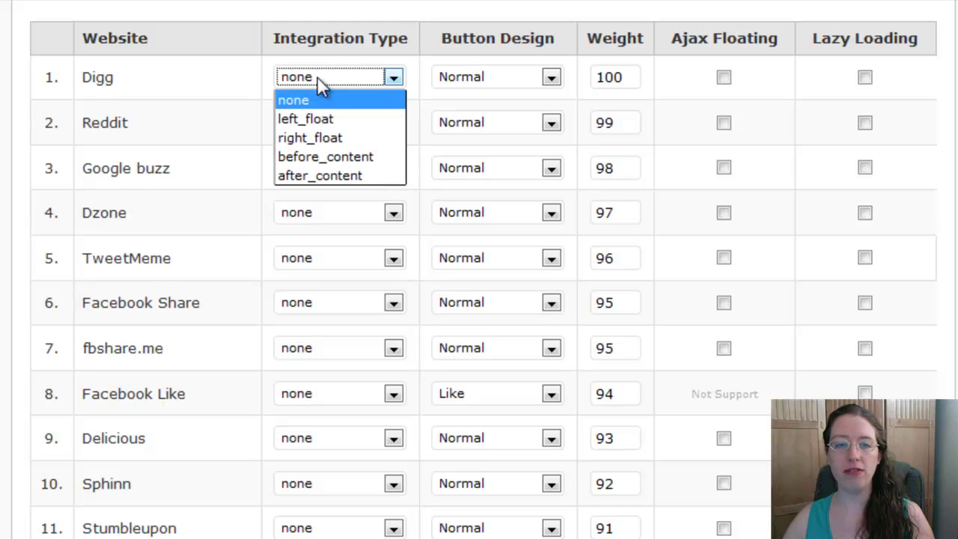
pyautogui.click(317, 140)
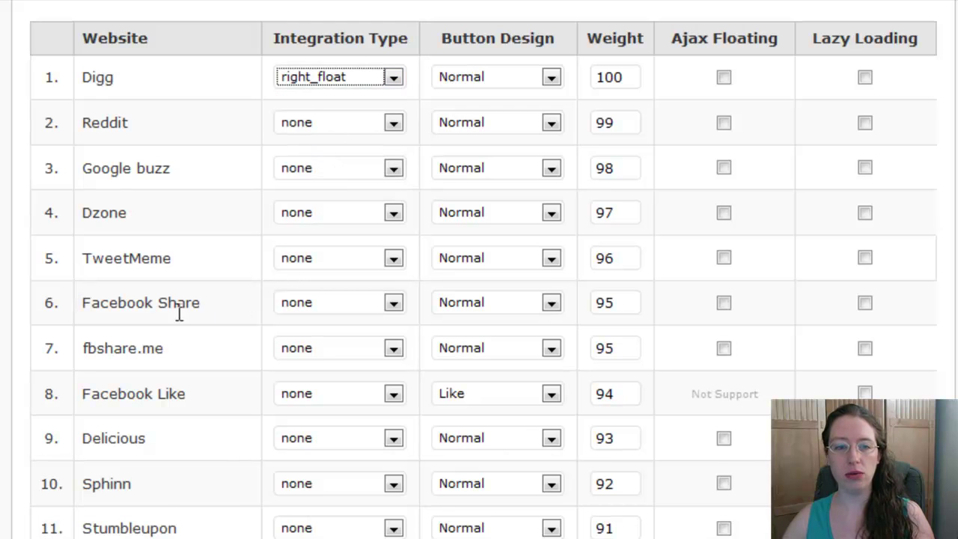
pyautogui.click(299, 258)
pyautogui.click(307, 319)
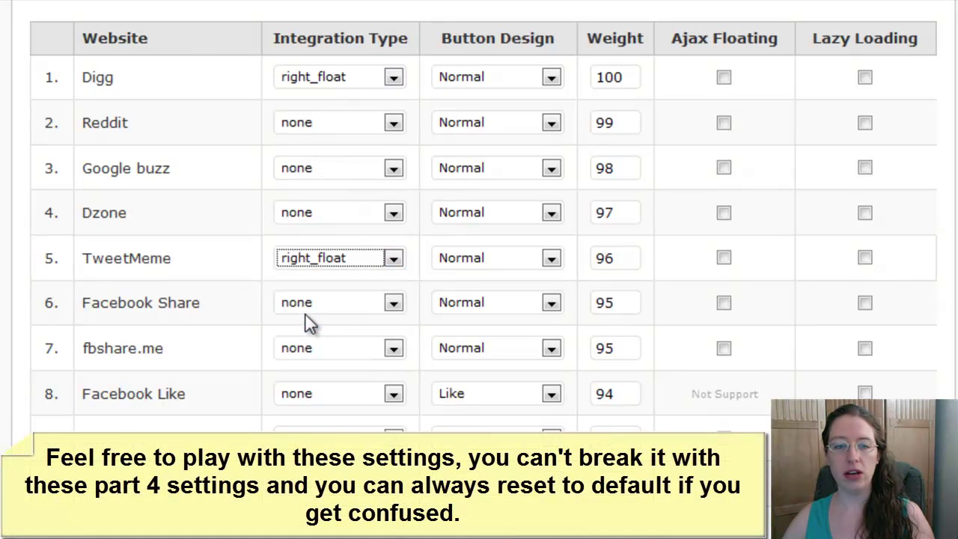
pyautogui.click(316, 302)
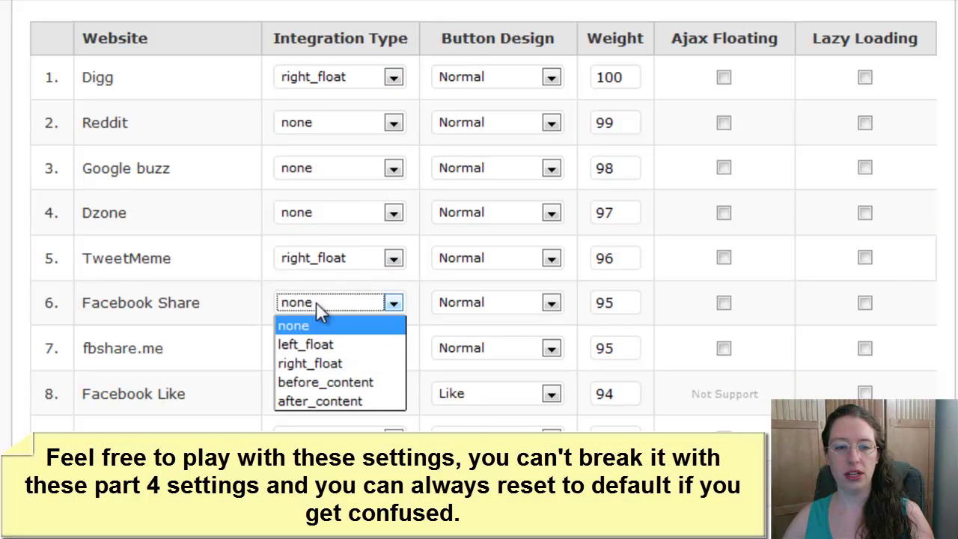
pyautogui.click(315, 363)
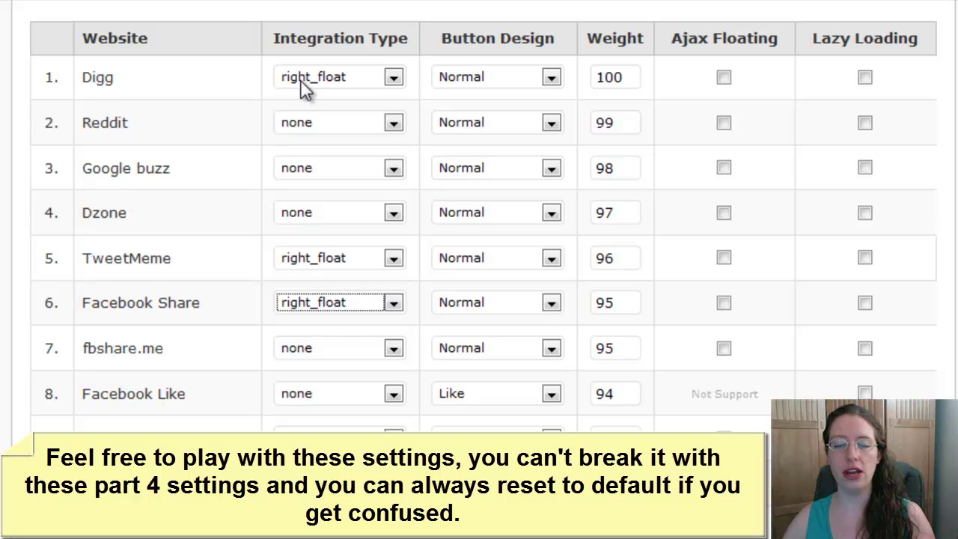
# Examine the button design options for Digg and the weights of Digg, TweetMeme and Facebook Share
pyautogui.click(532, 78)
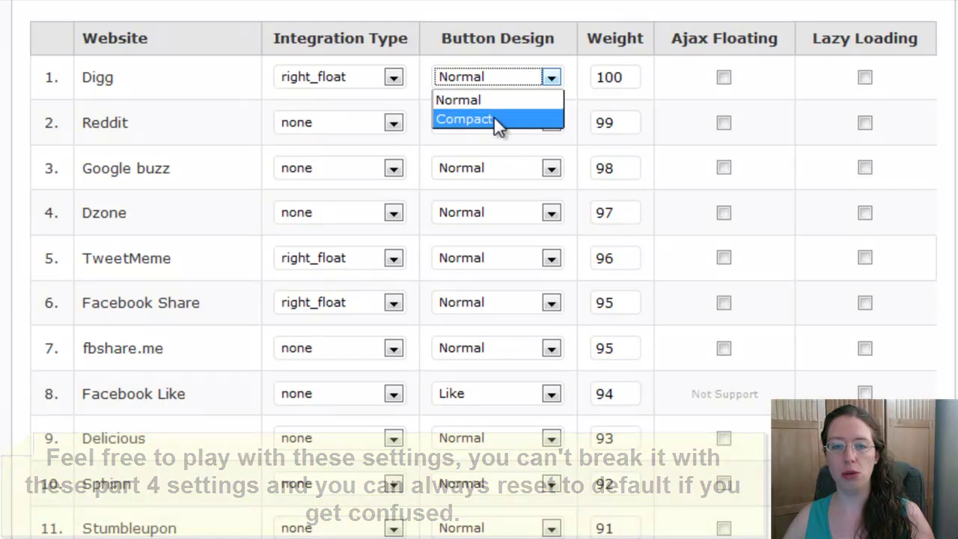
pyautogui.click(478, 254)
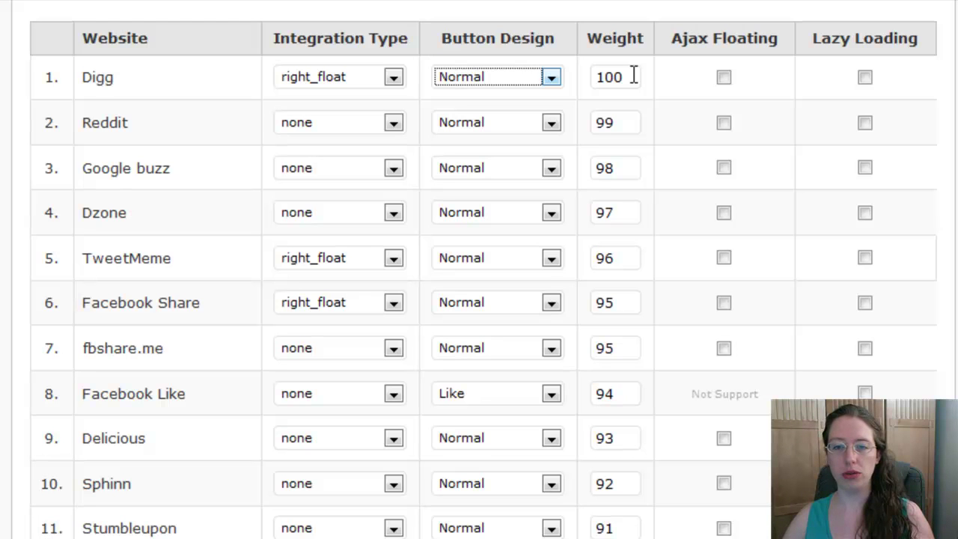
pyautogui.moveTo(599, 75); pyautogui.dragTo(632, 76)
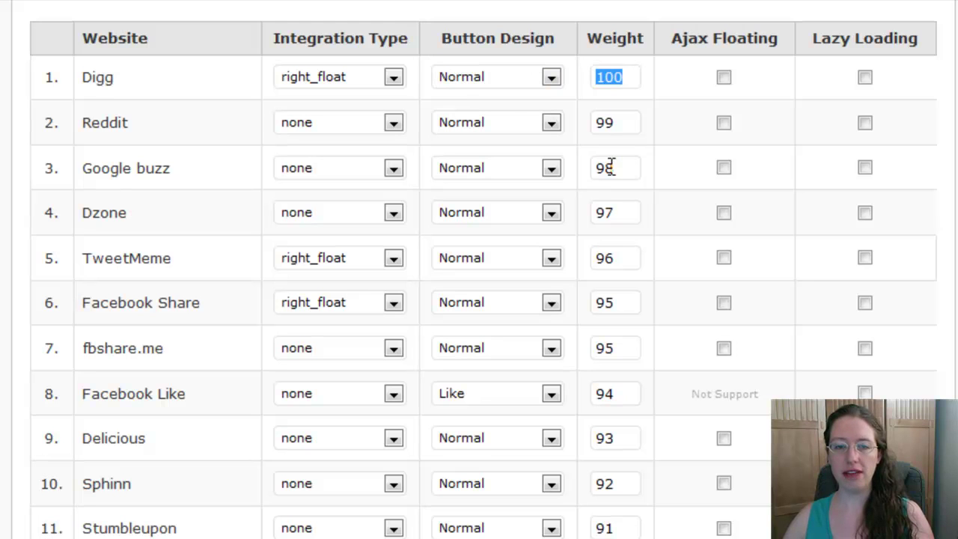
pyautogui.moveTo(600, 257); pyautogui.dragTo(618, 256)
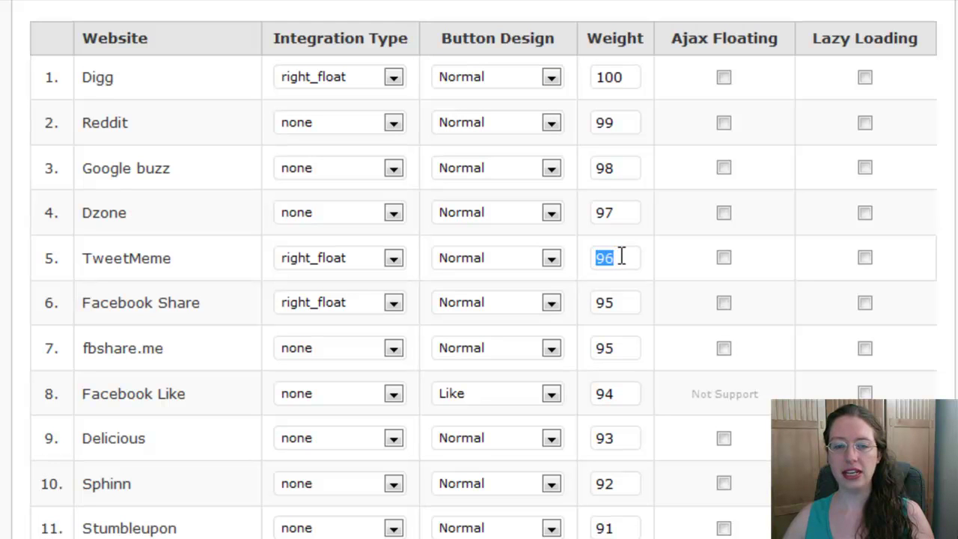
pyautogui.moveTo(598, 302); pyautogui.dragTo(631, 302)
# Turn off lazy loading for Facebook Like and save the button settings, submitting despite unreviewed spelling errors
pyautogui.scroll(3, 611, 254)
pyautogui.scroll(-6, 611, 254)
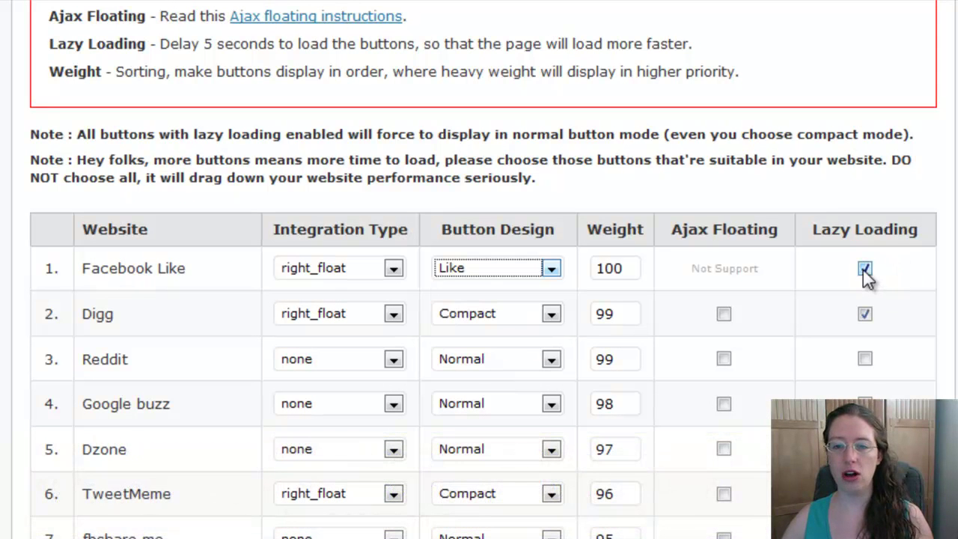
pyautogui.click(865, 269)
pyautogui.scroll(-3, 861, 533)
pyautogui.scroll(-3, 956, 394)
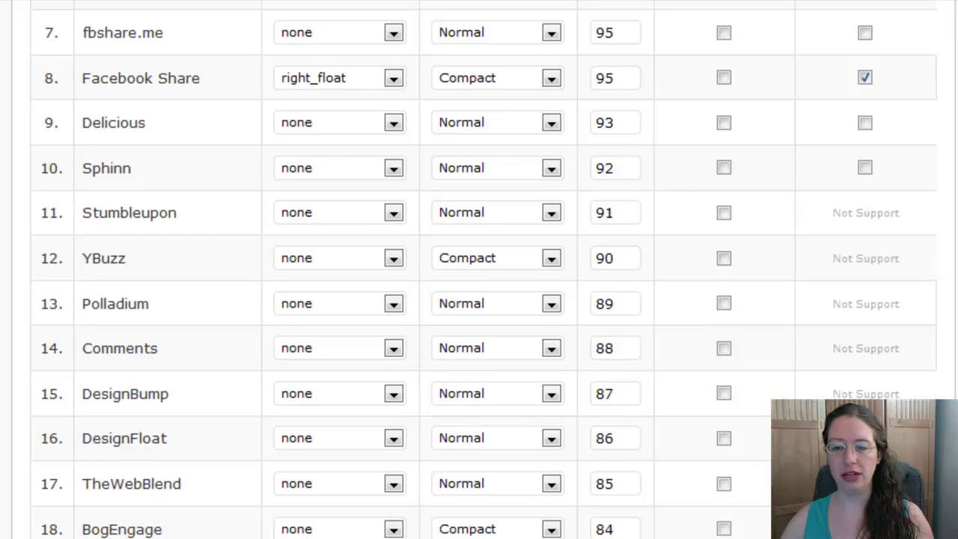
pyautogui.press('Return')
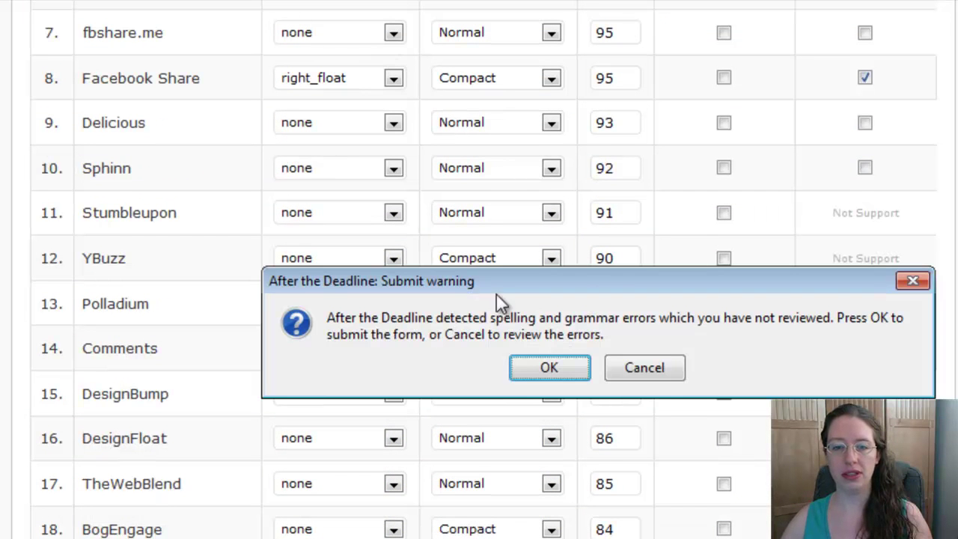
pyautogui.click(549, 368)
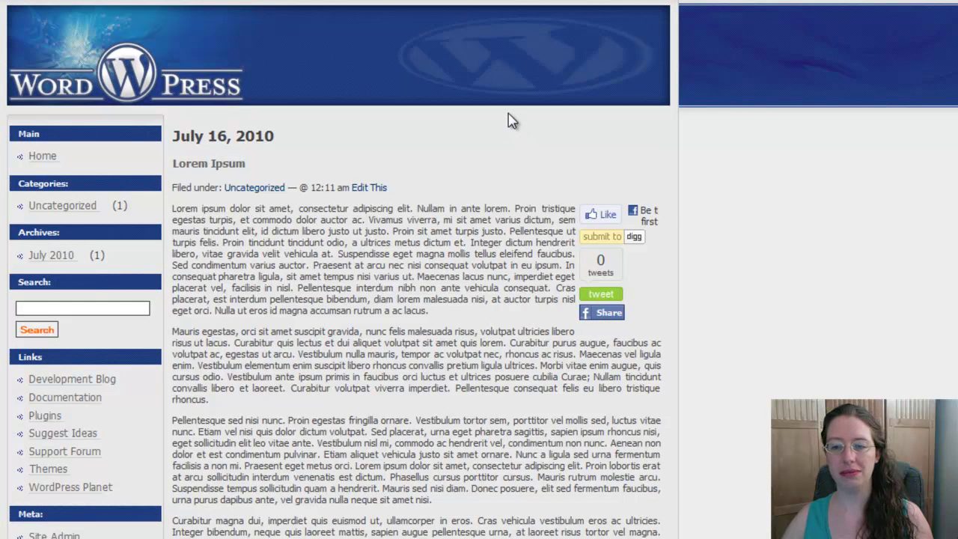
# Reload the blog page and check the Facebook Like button beside the Lorem Ipsum post
pyautogui.press('F5')
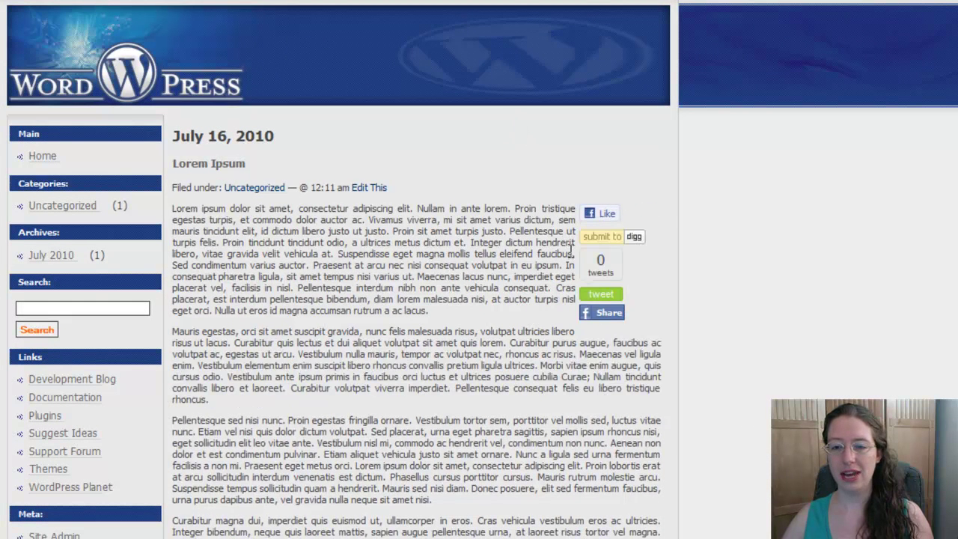
pyautogui.click(607, 212)
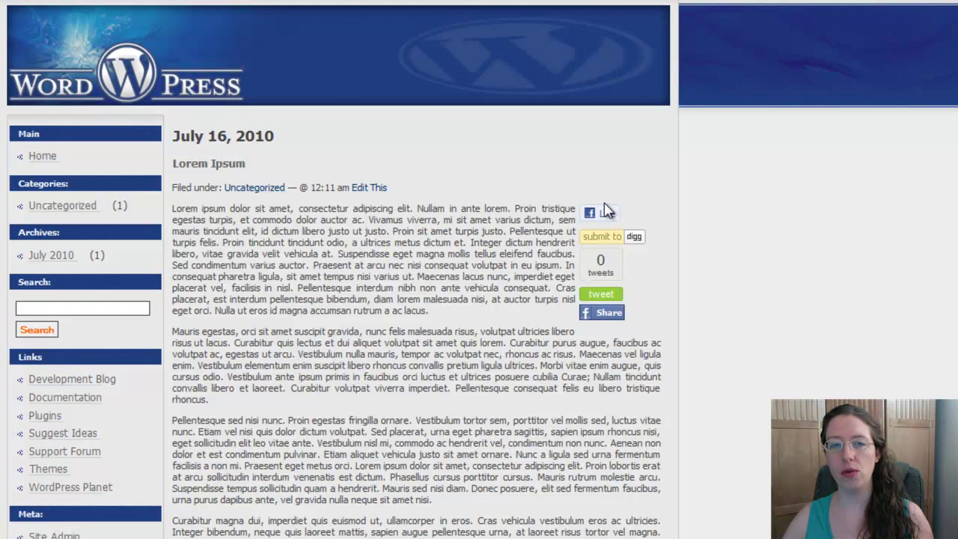